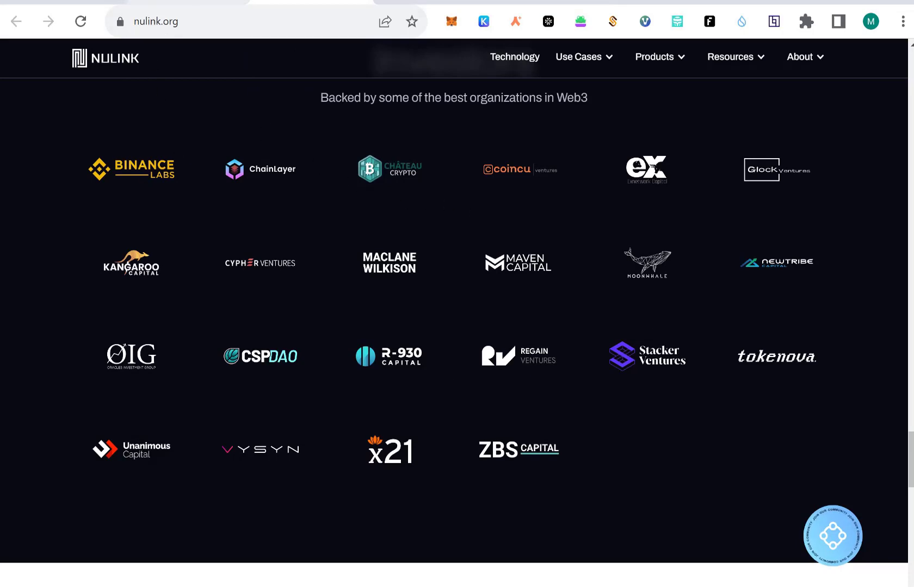
Switch to the NuLink questboard tab and accept all cookies.
key(ctrl+Tab)
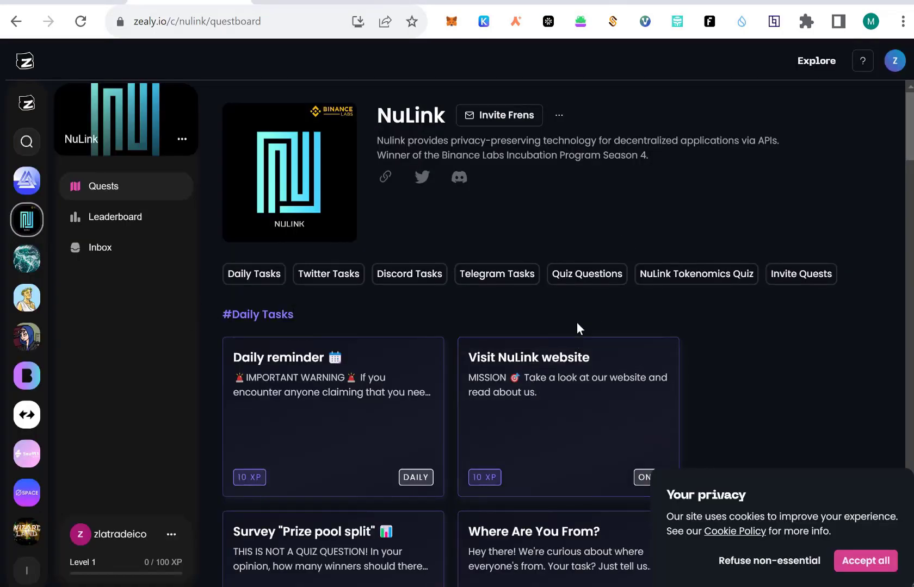
click(866, 561)
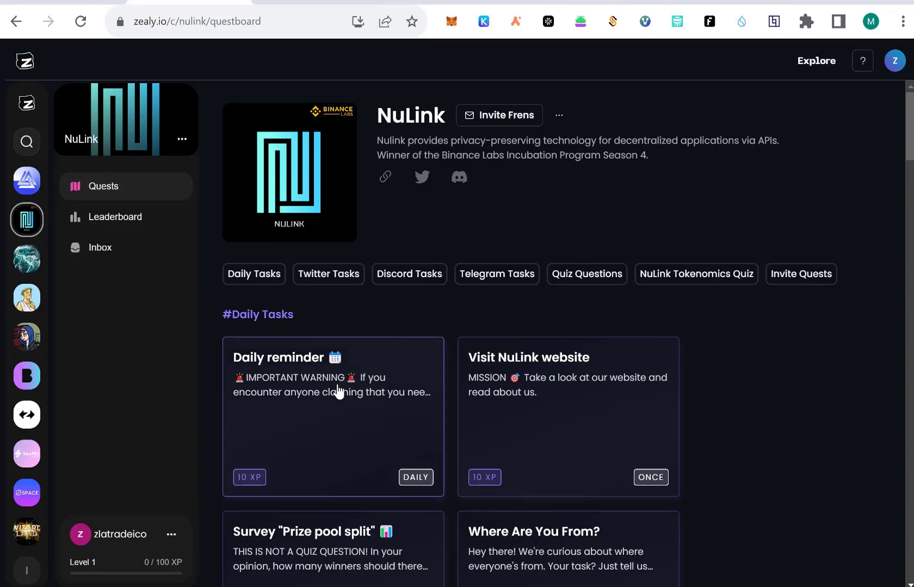
Answer the Daily reminder quest with True, checked against the Google Translate notes, and claim it.
click(274, 448)
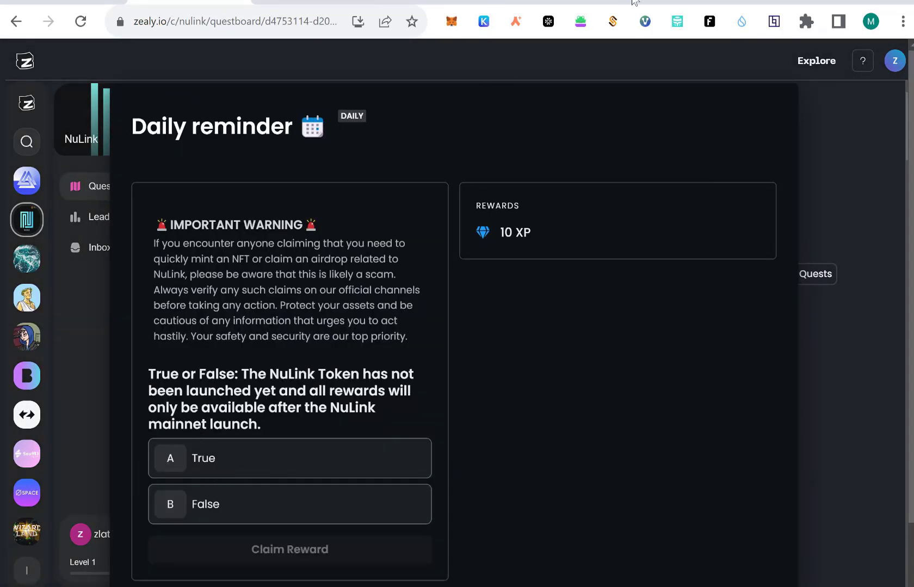
click(639, 3)
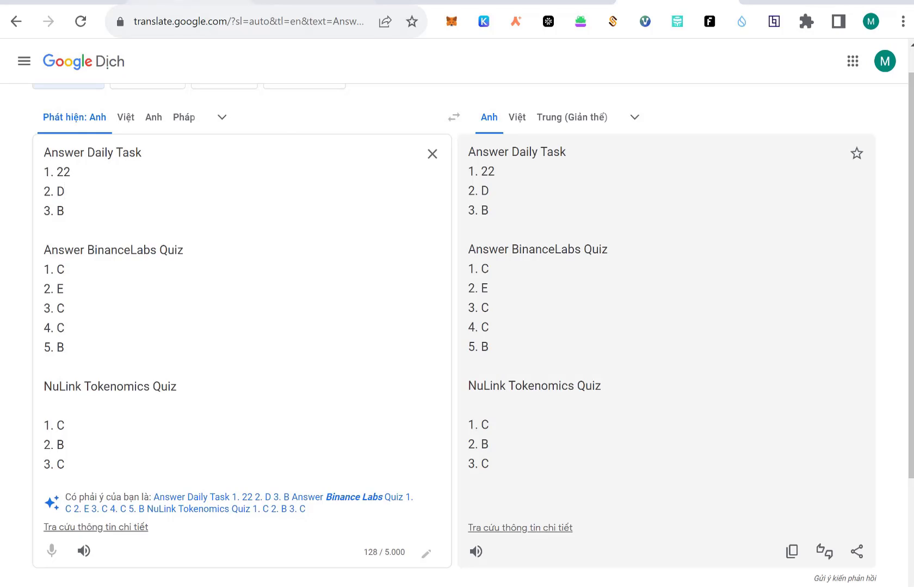
click(286, 2)
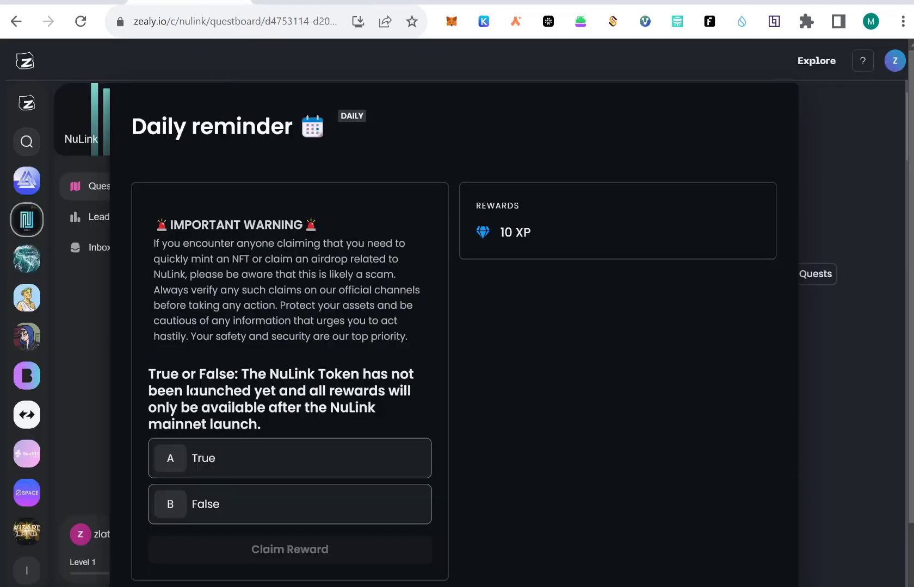
click(233, 473)
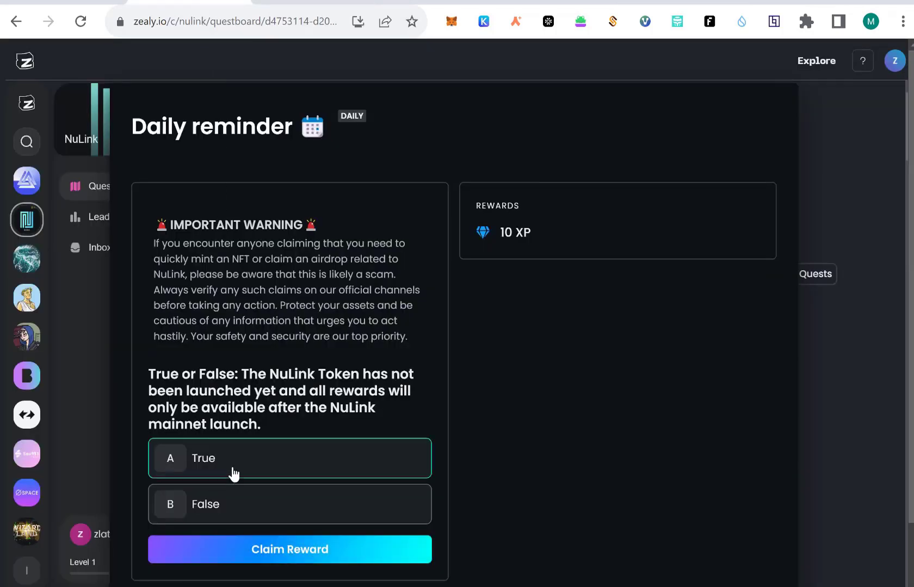
click(278, 551)
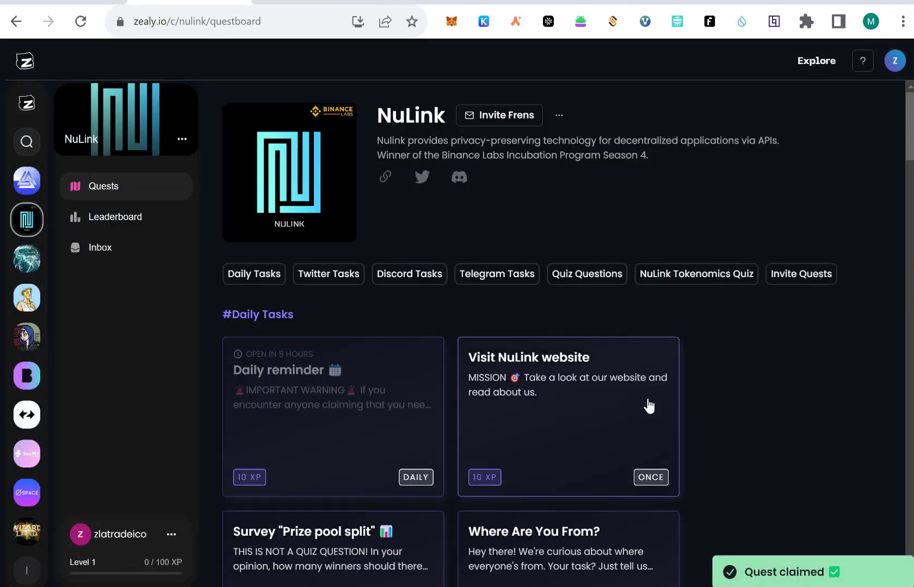
scroll(432, 472, down, 4)
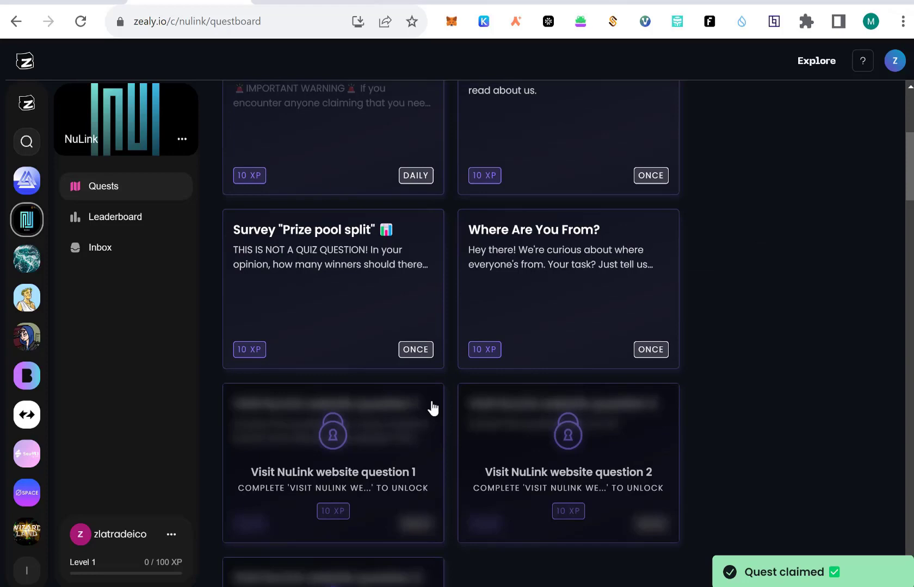
Pick option A, 1500, in the Prize pool split survey and claim the reward.
click(347, 282)
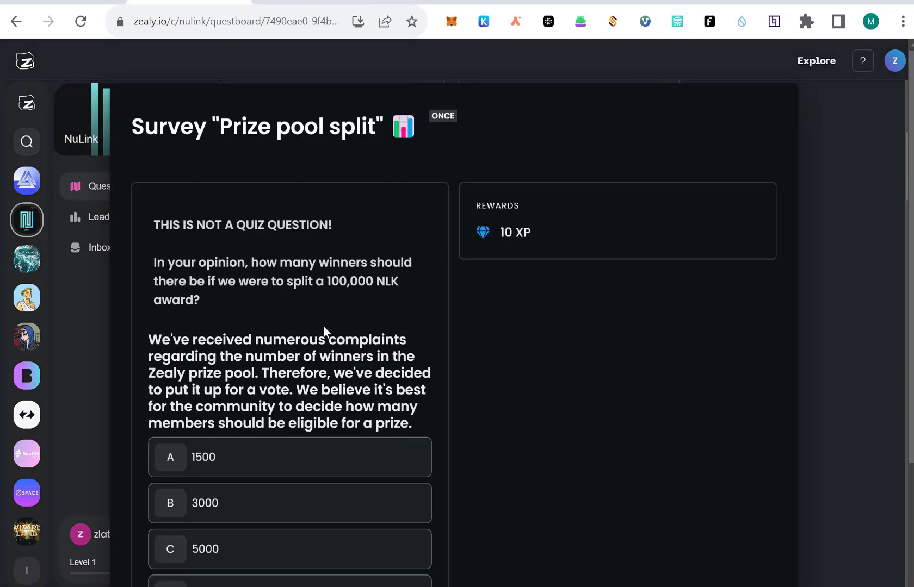
scroll(325, 333, down, 2)
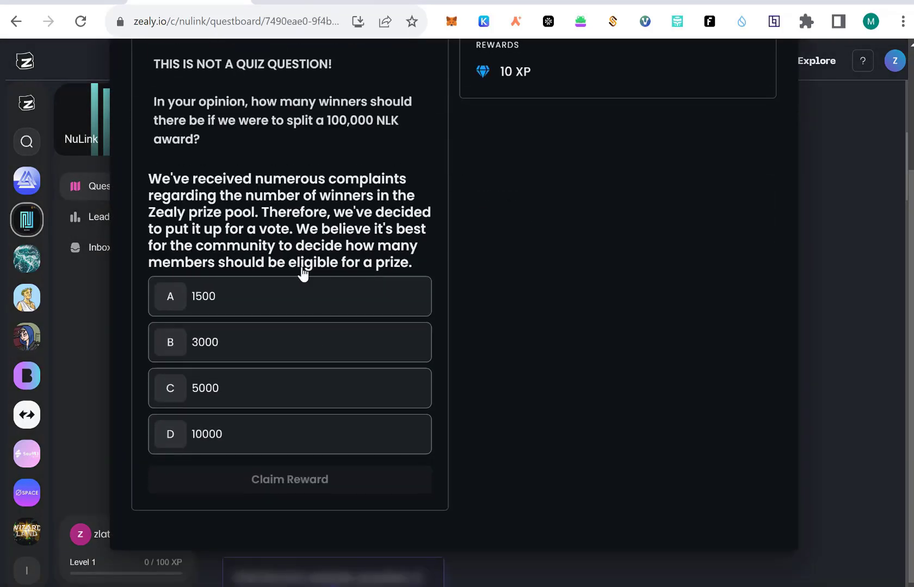
click(284, 300)
click(289, 480)
scroll(657, 380, up, 5)
View the NuLink website from its quest card, then claim the Visit NuLink website reward.
click(576, 429)
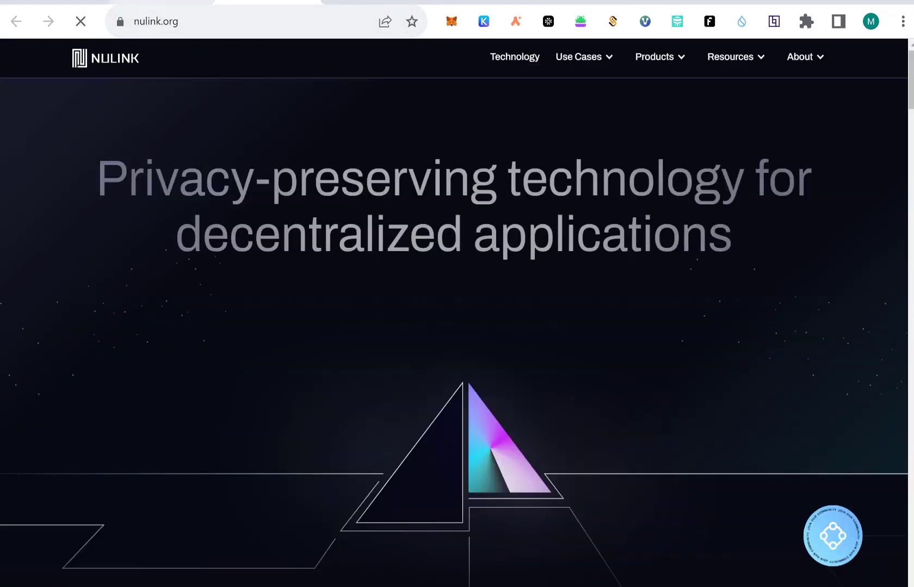
click(164, 3)
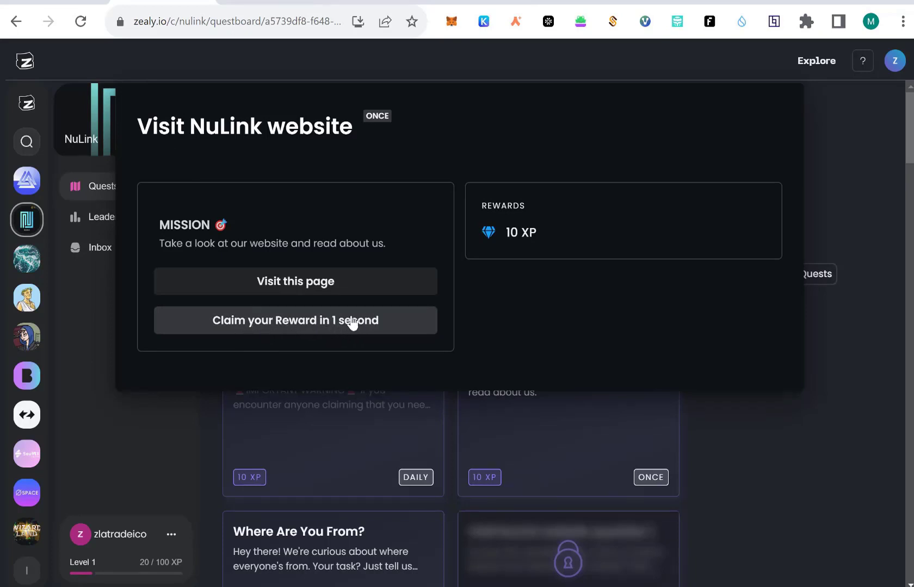
click(307, 320)
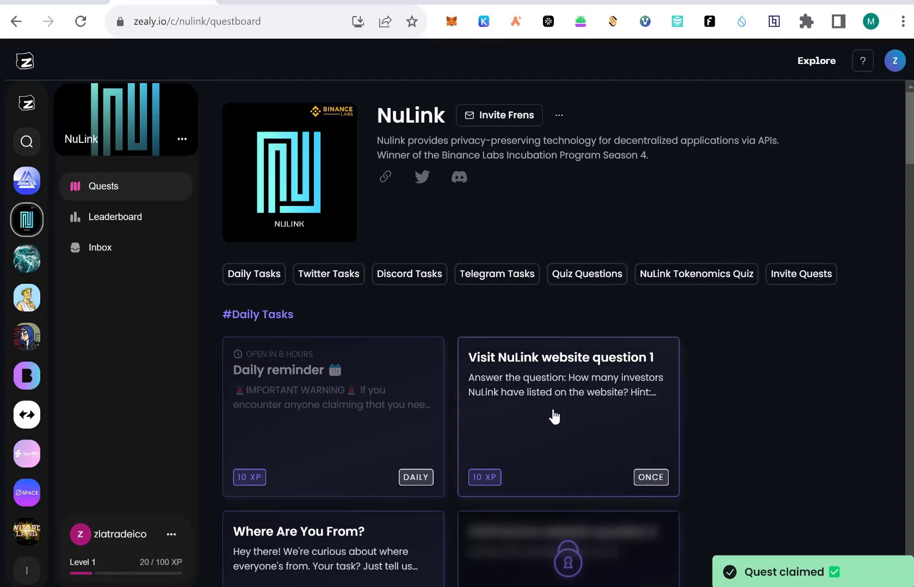
Enter 22 as the proof for Visit NuLink website question 1 and claim it.
click(555, 416)
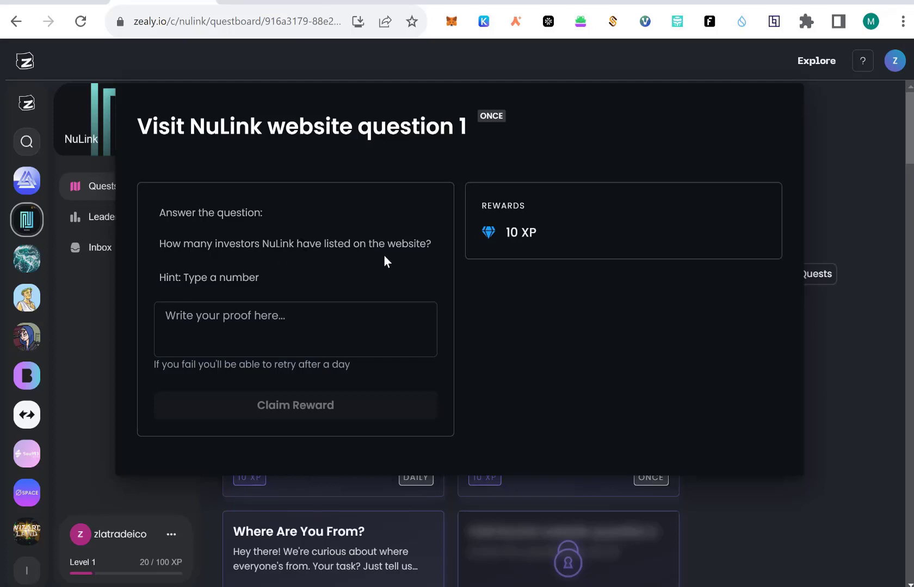
click(231, 331)
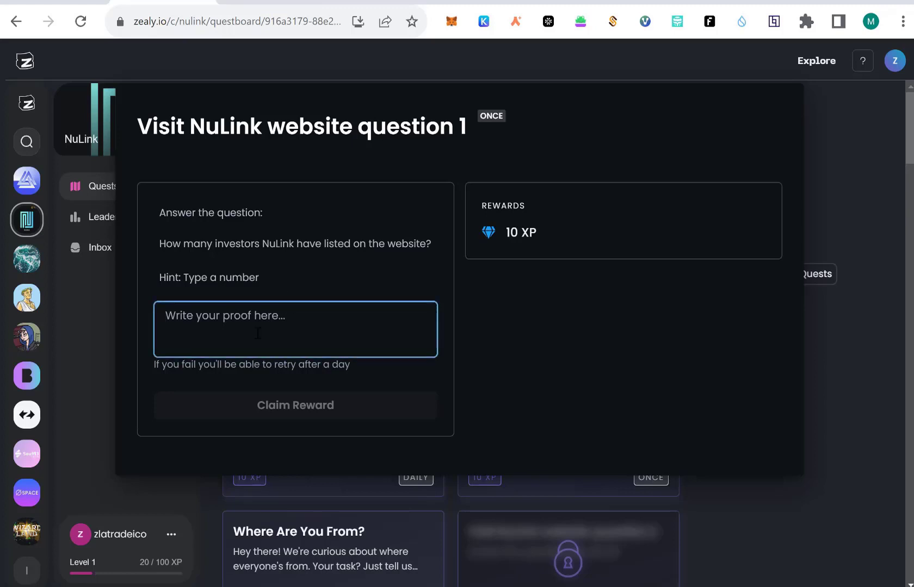
text(22)
click(318, 410)
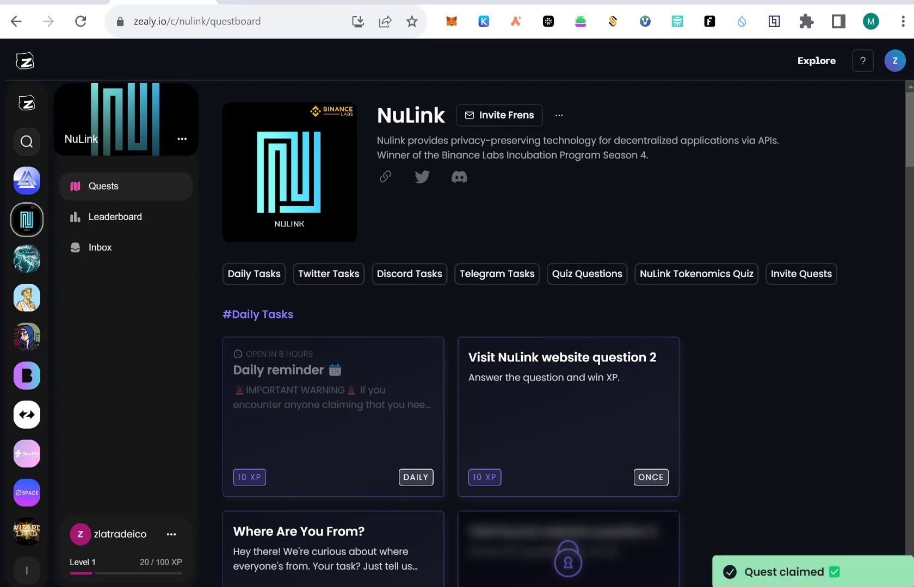
Answer question 2 with option D, whitepaper version 2.0, after checking the notes, and claim 10 XP.
click(571, 407)
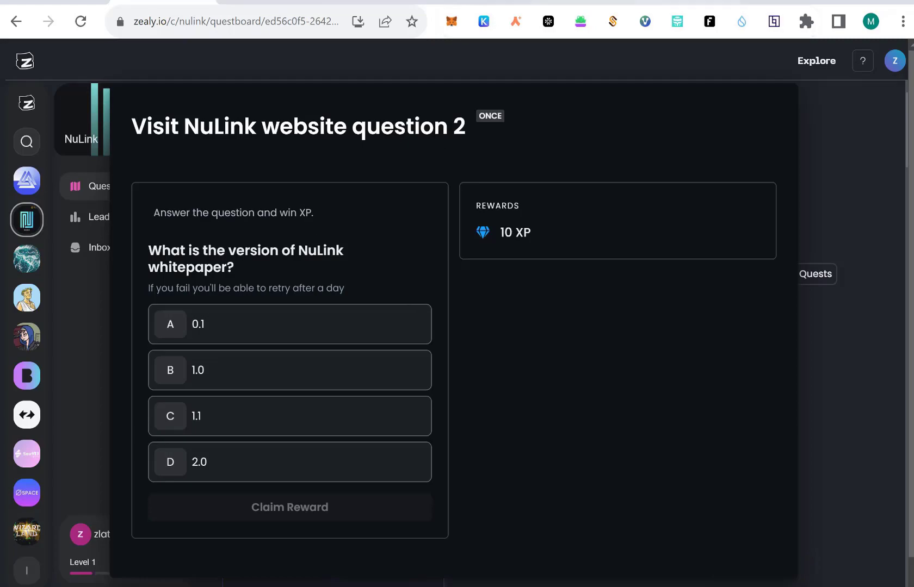
key(ctrl+Tab)
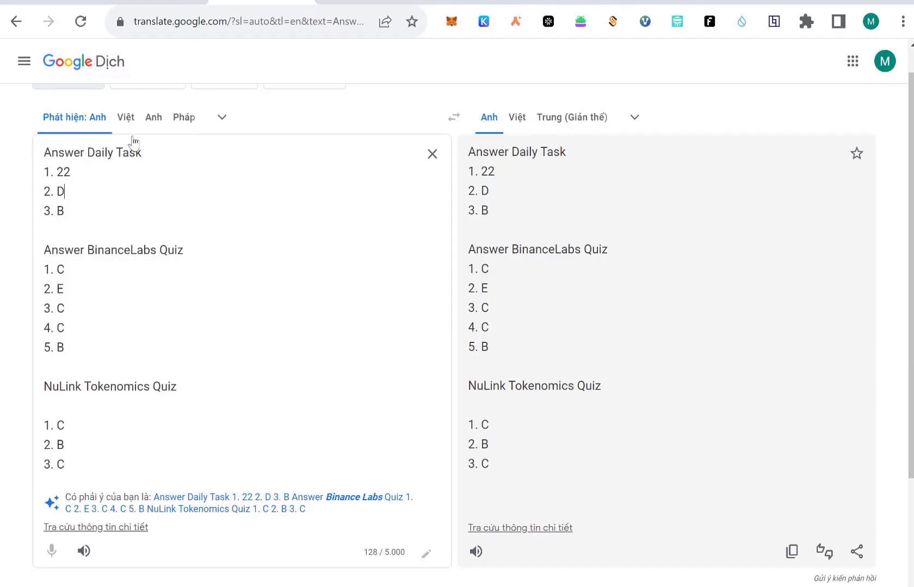
key(ctrl+shift+Tab)
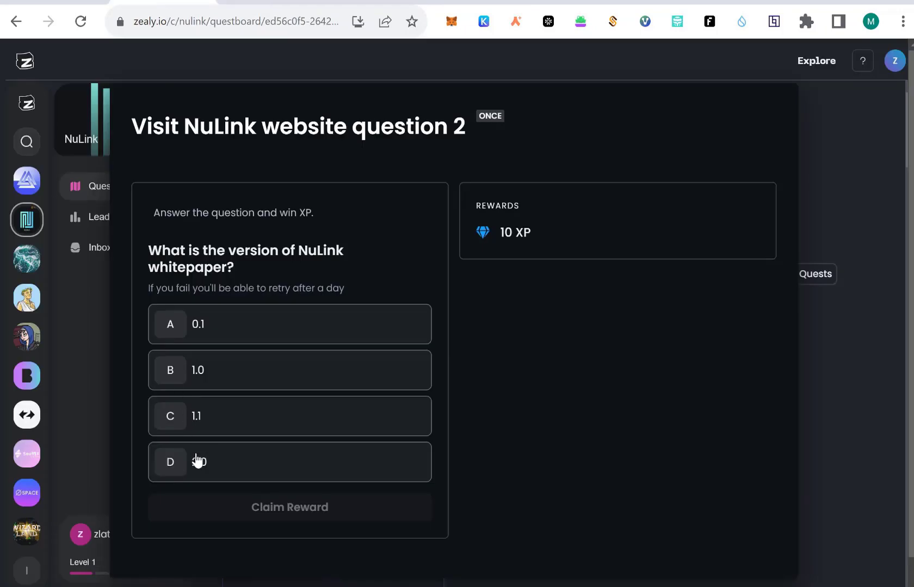
click(198, 465)
click(315, 507)
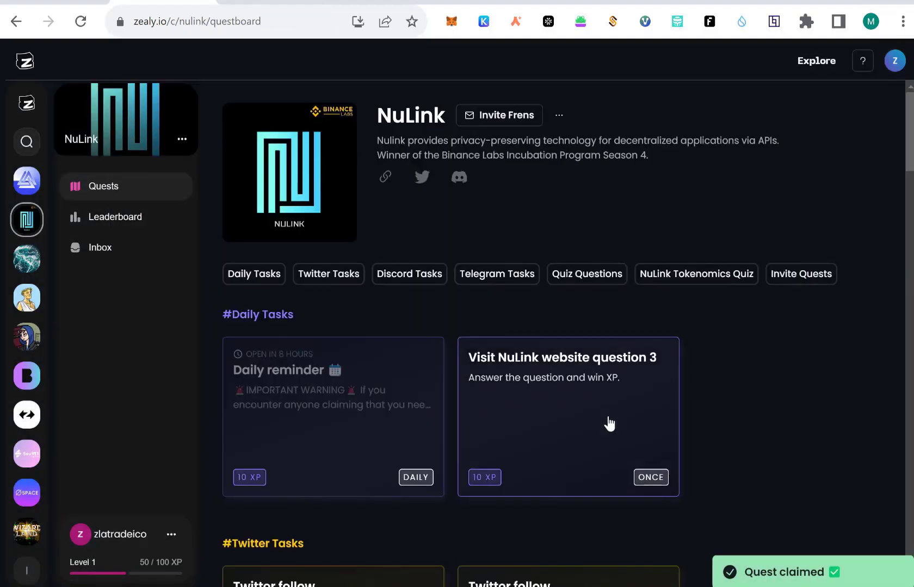
Answer question 3 with option B, mainnet launch Q4 2023, after checking the notes, and claim it.
click(609, 423)
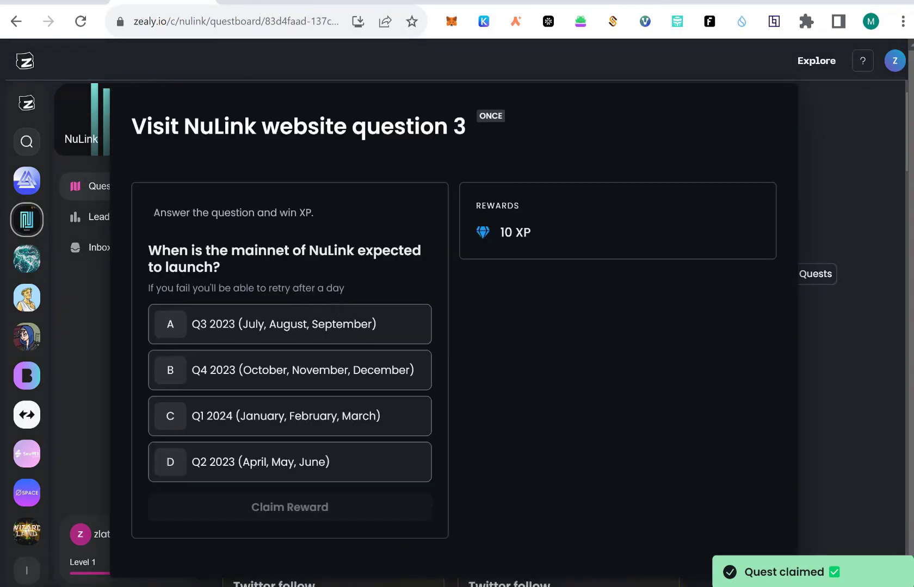
key(ctrl+Tab)
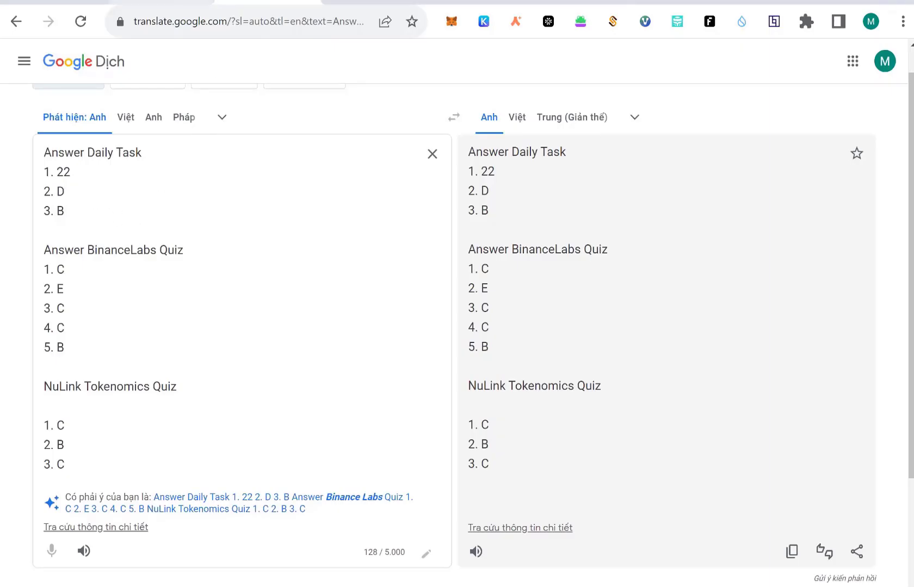
key(ctrl+Tab)
click(231, 371)
click(300, 507)
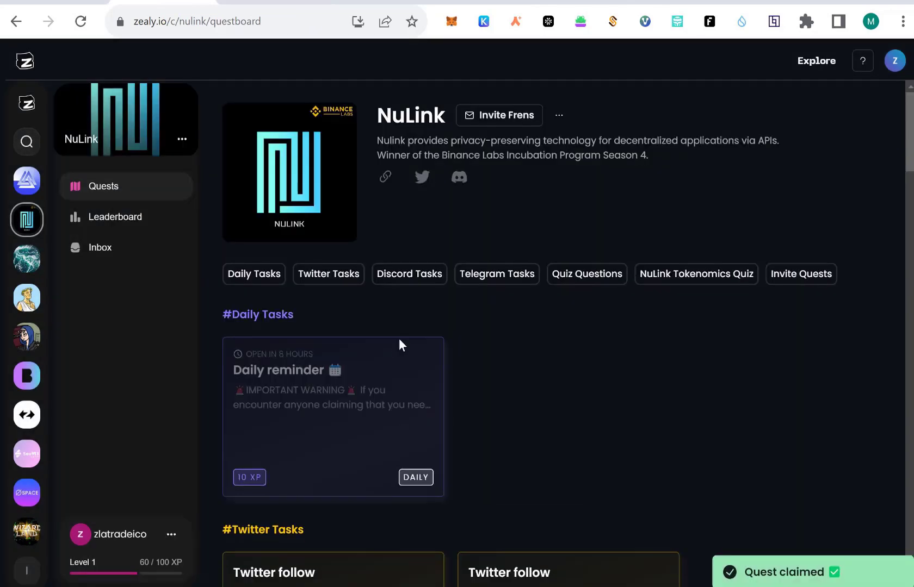
scroll(592, 410, down, 5)
scroll(592, 410, down, 3)
scroll(591, 410, up, 1)
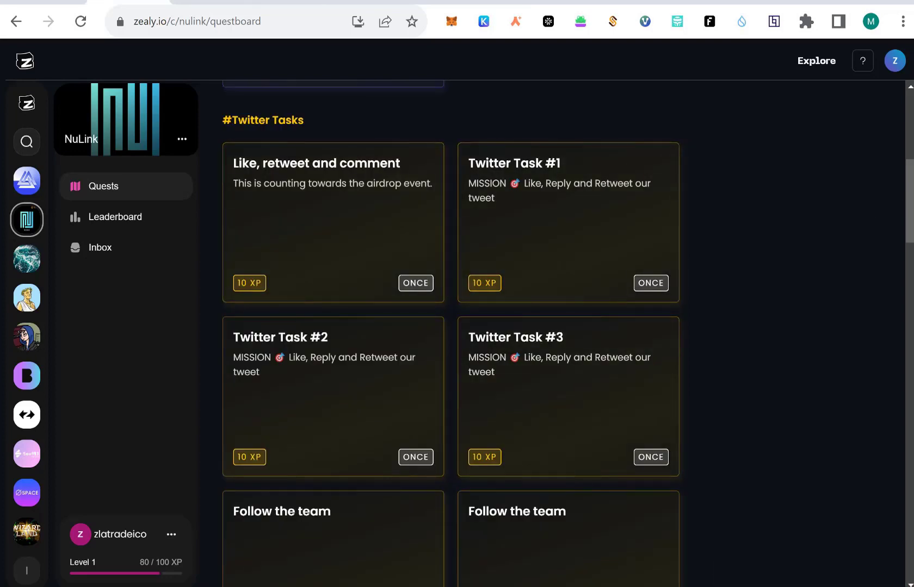
scroll(493, 400, down, 5)
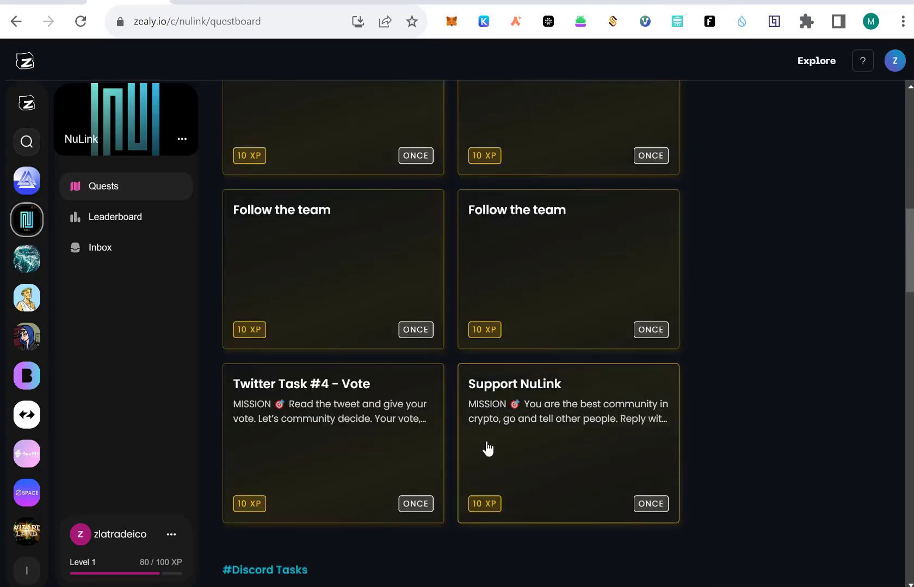
scroll(488, 450, down, 8)
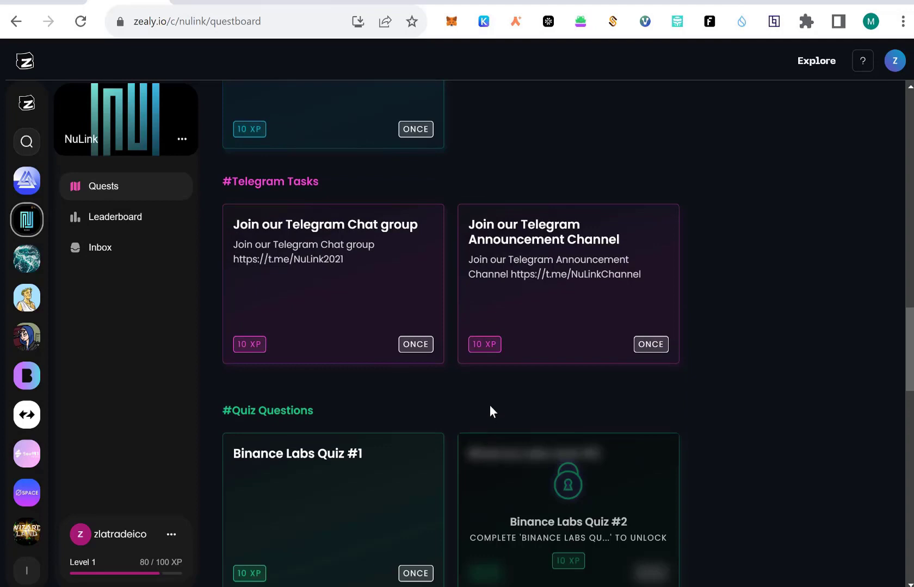
Answer Binance Labs Quiz #1 with option C, Season 4, after checking the notes, and claim it.
click(279, 487)
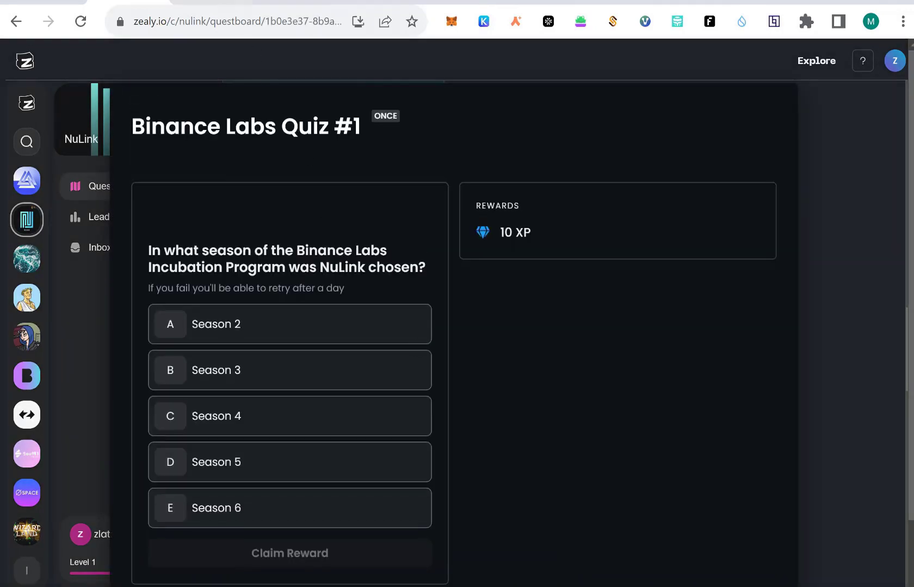
key(ctrl+Tab)
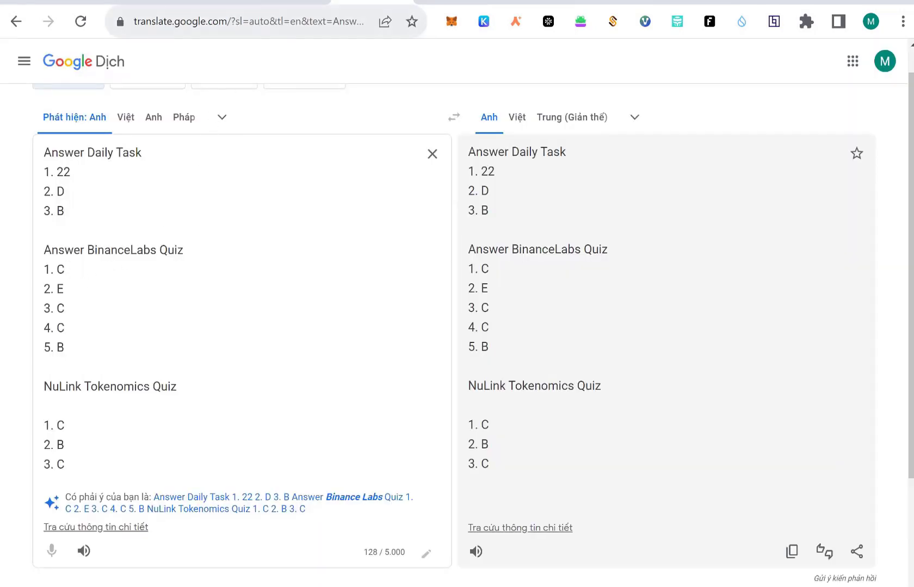
key(ctrl+Tab)
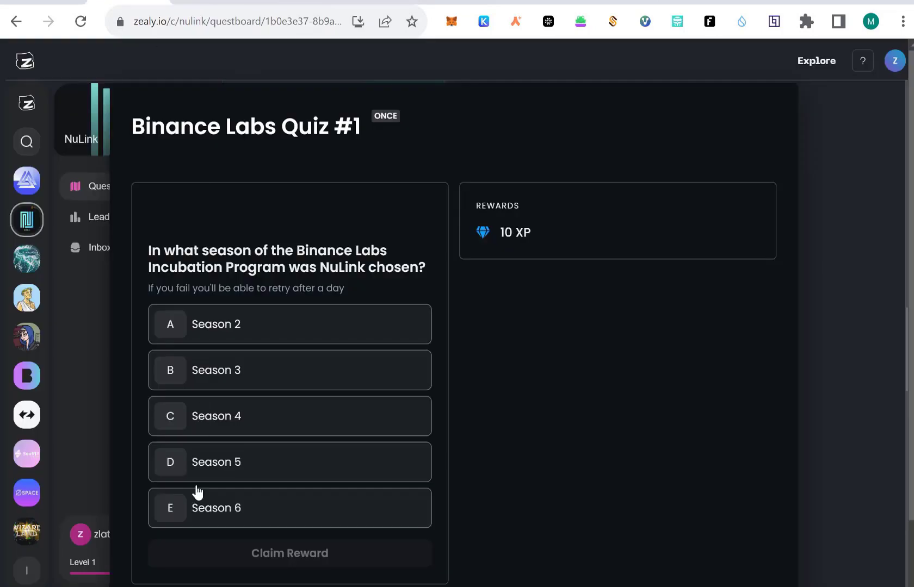
click(208, 417)
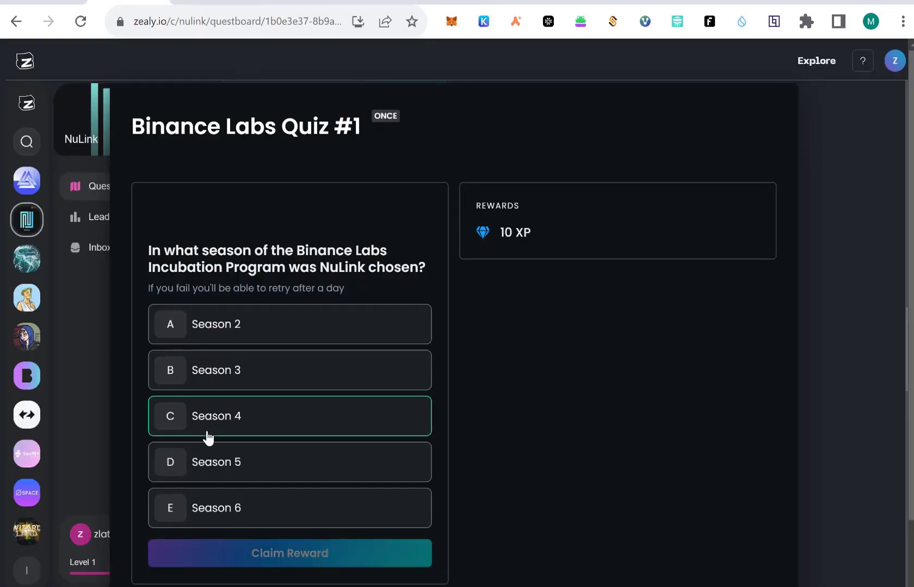
click(287, 557)
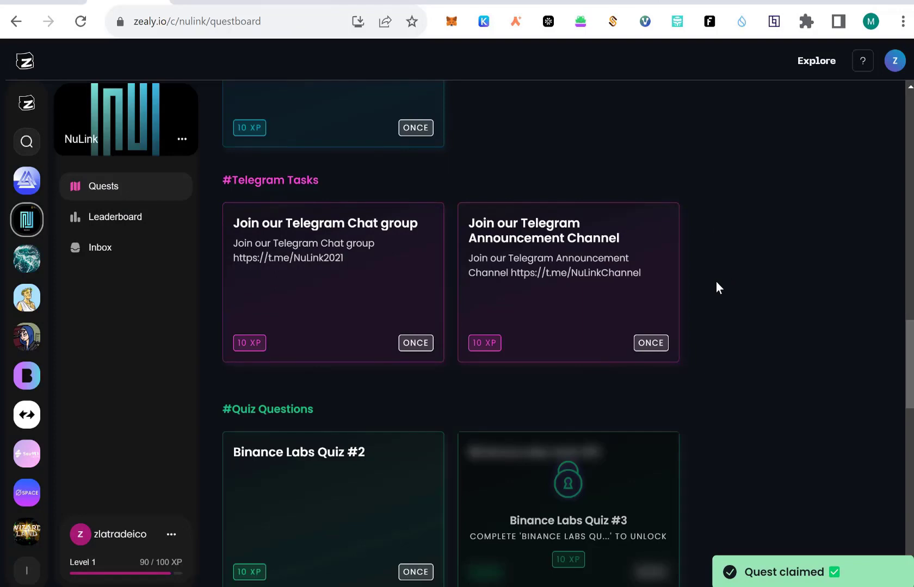
scroll(715, 281, down, 8)
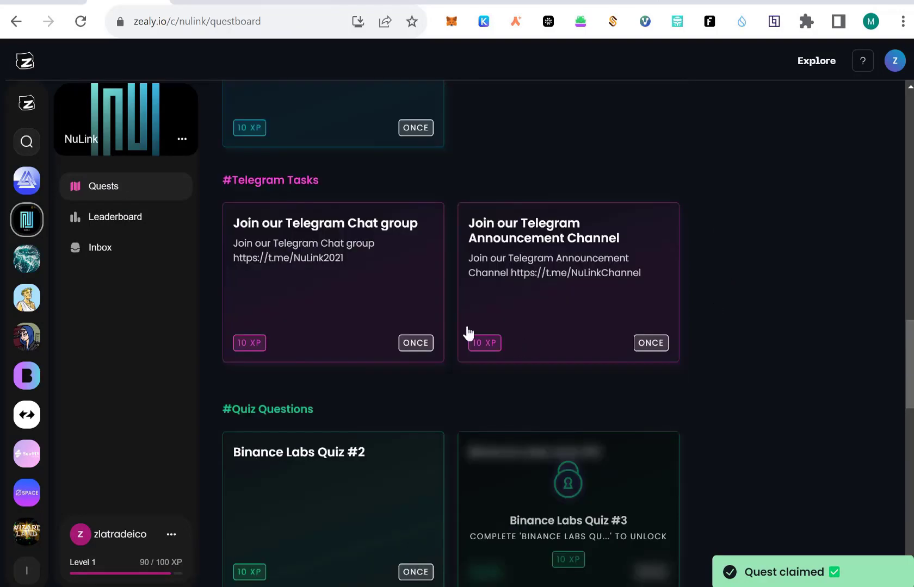